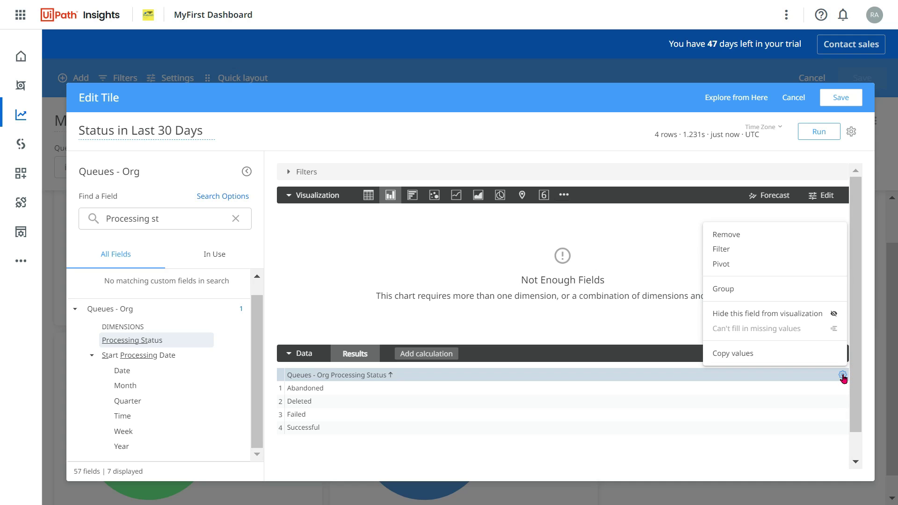
Pivot the processing statuses into columns, run the query, and add Queue Item Count as the measure.
{"action": "left_click", "coordinate": [731, 268]}
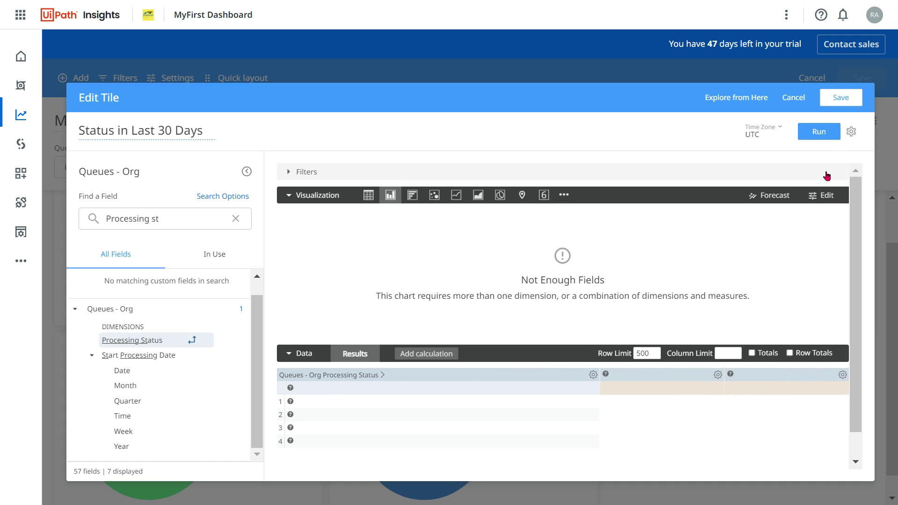
{"action": "left_click", "coordinate": [817, 133]}
{"action": "left_click", "coordinate": [235, 218]}
{"action": "type", "text": "count"}
{"action": "left_click", "coordinate": [172, 372]}
Run the counts, then add End Processing Date > Date as a dimension and rerun the query.
{"action": "left_click", "coordinate": [819, 133]}
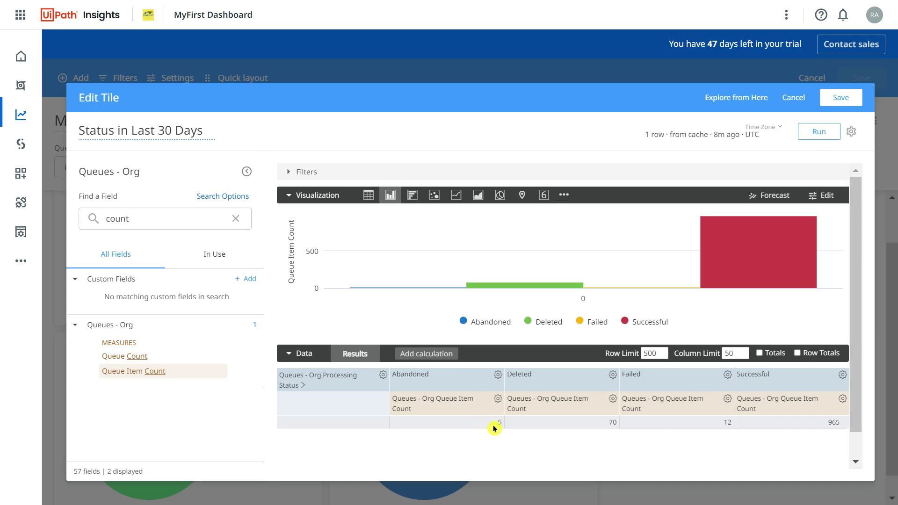
{"action": "left_click", "coordinate": [138, 220]}
{"action": "key", "text": "BackSpace"}
{"action": "left_click_drag", "start_coordinate": [256, 322], "coordinate": [267, 417]}
{"action": "left_click", "coordinate": [146, 341]}
{"action": "left_click", "coordinate": [819, 132]}
{"action": "scroll", "coordinate": [370, 408], "scroll_direction": "down", "scroll_amount": 3}
{"action": "scroll", "coordinate": [362, 425], "scroll_direction": "up", "scroll_amount": 3}
Show the results as a Column chart with Series Positioning set to Stacked, then rerun.
{"action": "left_click", "coordinate": [392, 200]}
{"action": "left_click", "coordinate": [826, 196]}
{"action": "left_click", "coordinate": [693, 271]}
{"action": "mouse_move", "coordinate": [661, 228]}
{"action": "left_click", "coordinate": [815, 136]}
Save the tile to the dashboard and start a new filter on End Processing Date.
{"action": "left_click", "coordinate": [835, 99]}
{"action": "mouse_move", "coordinate": [848, 348]}
{"action": "left_click", "coordinate": [122, 84]}
{"action": "left_click", "coordinate": [147, 116]}
{"action": "type", "text": "end"}
{"action": "left_click", "coordinate": [355, 249]}
Title the filter 'Date' and set its control type to Timeframes.
{"action": "triple_click", "coordinate": [343, 242]}
{"action": "type", "text": "D"}
{"action": "left_click", "coordinate": [408, 290]}
{"action": "left_click", "coordinate": [319, 335]}
{"action": "left_click", "coordinate": [411, 293]}
{"action": "left_click", "coordinate": [299, 350]}
{"action": "left_click", "coordinate": [531, 243]}
{"action": "left_click", "coordinate": [443, 420]}
{"action": "left_click", "coordinate": [411, 286]}
{"action": "left_click", "coordinate": [370, 334]}
{"action": "left_click", "coordinate": [327, 287]}
{"action": "left_click", "coordinate": [309, 315]}
{"action": "left_click", "coordinate": [345, 287]}
{"action": "left_click", "coordinate": [296, 348]}
Set the filter's default value to Last 30 Days and add it to the dashboard.
{"action": "left_click", "coordinate": [520, 244]}
{"action": "left_click", "coordinate": [488, 293]}
{"action": "left_click", "coordinate": [509, 390]}
{"action": "left_click", "coordinate": [515, 392]}
{"action": "left_click", "coordinate": [670, 459]}
Refresh the dashboard and scroll down to the Status in Last 30 Days tile.
{"action": "scroll", "coordinate": [658, 326], "scroll_direction": "up", "scroll_amount": 2}
{"action": "left_click", "coordinate": [827, 122]}
{"action": "scroll", "coordinate": [844, 324], "scroll_direction": "down", "scroll_amount": 1}
{"action": "mouse_move", "coordinate": [801, 426]}
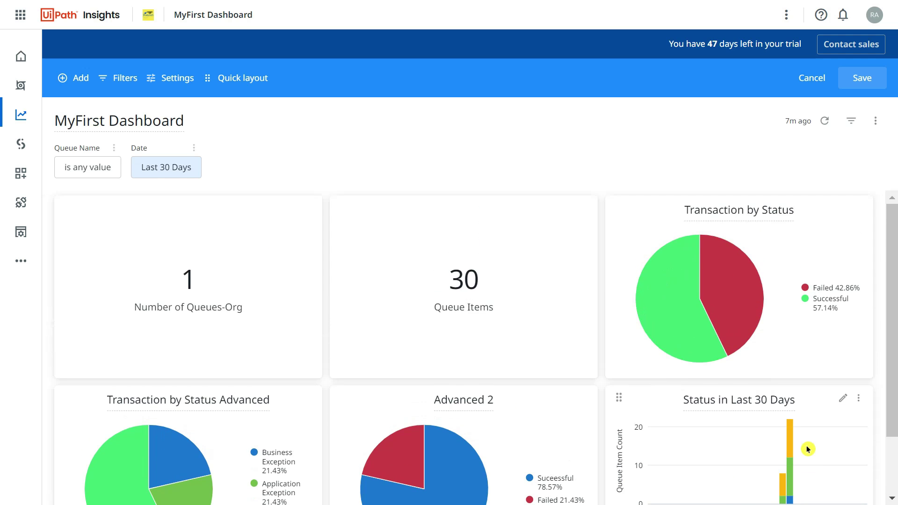